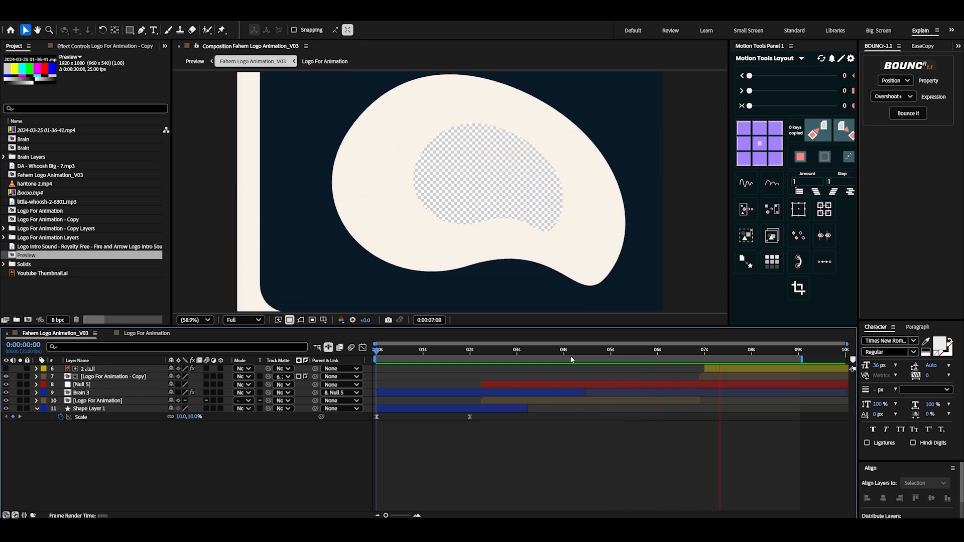
- Stop the preview, check the animation around 2 seconds, and delete the old Shape Layer 1 background layer
key(space)
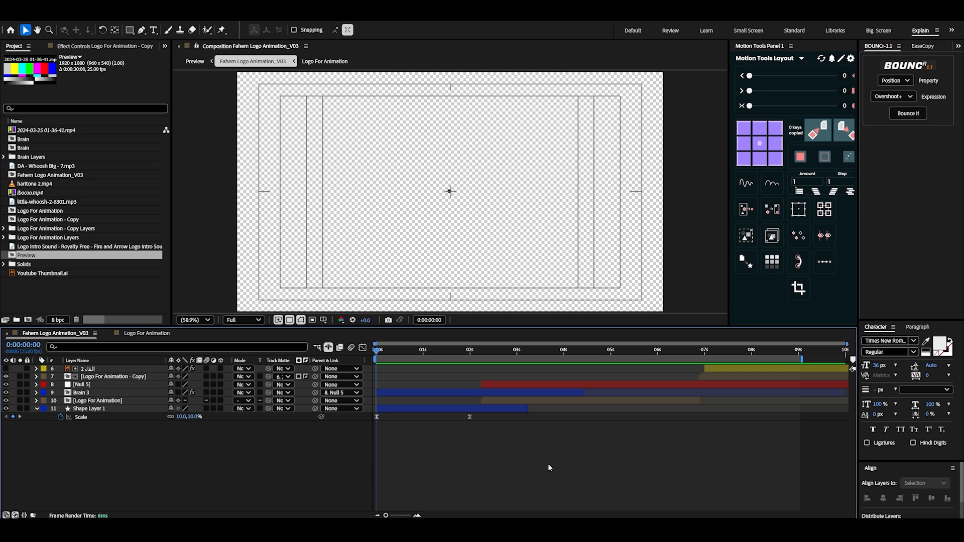
drag(376, 364, 493, 383)
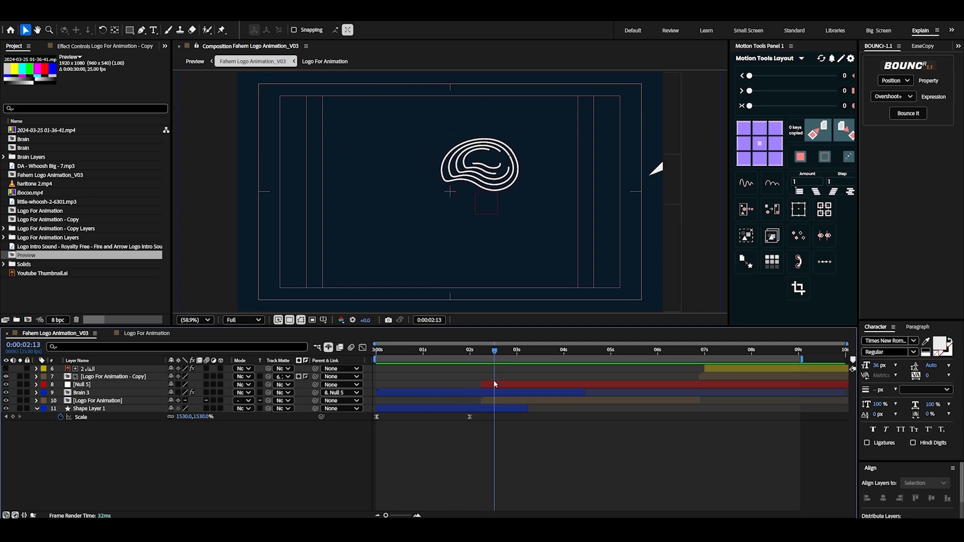
click(498, 402)
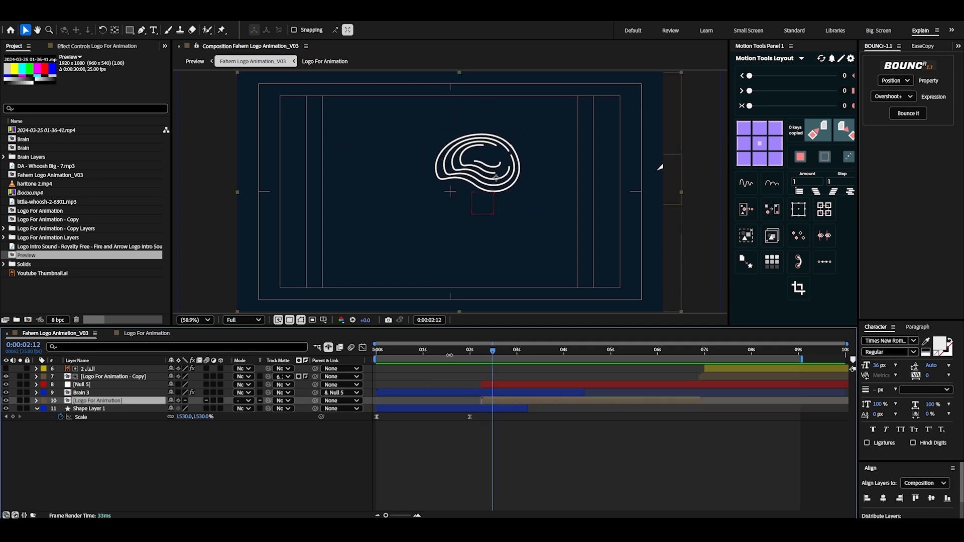
drag(449, 353, 377, 352)
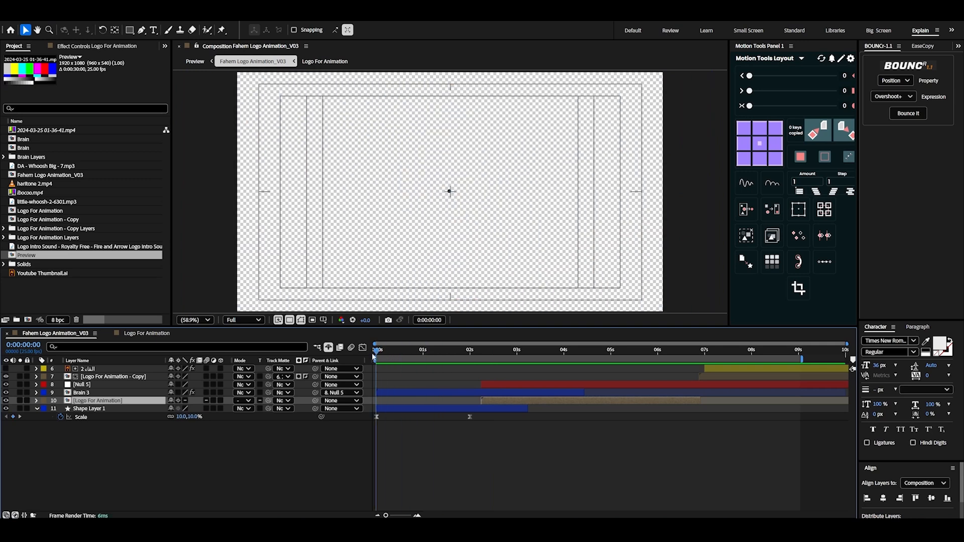
click(420, 410)
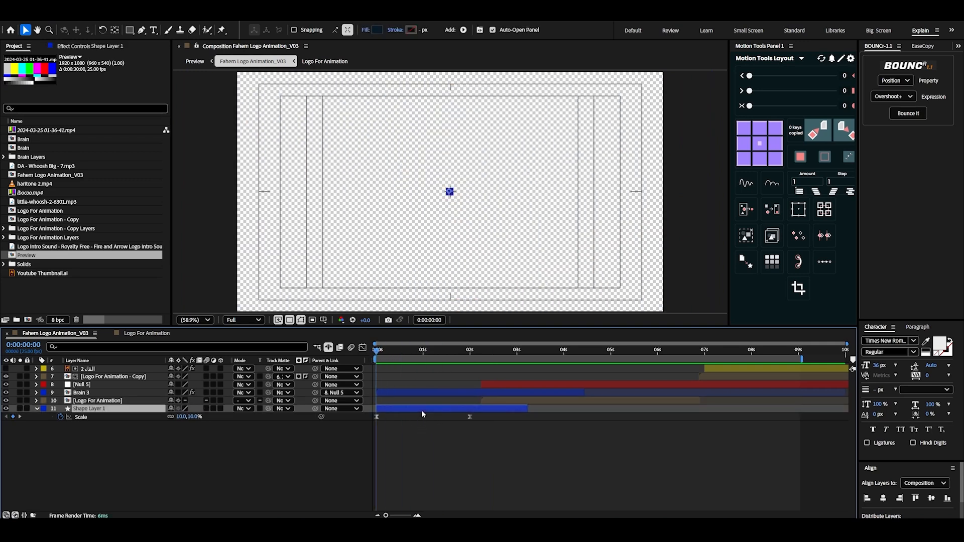
key(Delete)
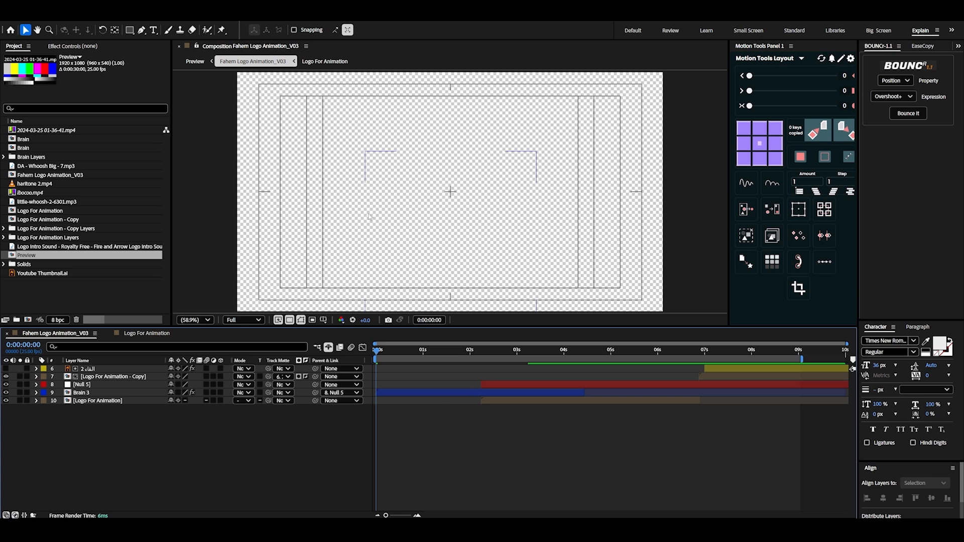
- Draw a red circle from the composition's centre that covers the frame, and keyframe its scale from 0% at 0 s to 100% at 2 s
key(q)
drag(450, 191, 723, 302)
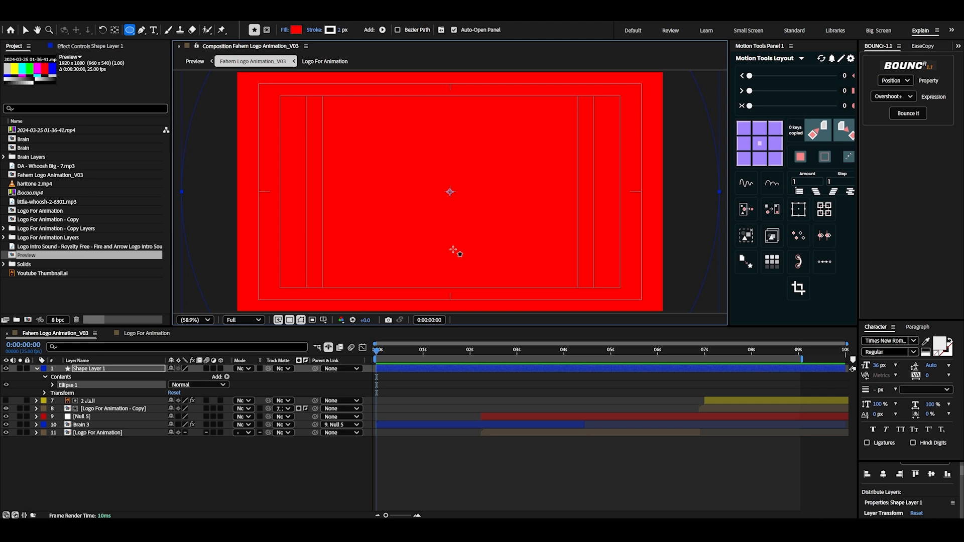
key(alt+shift+s)
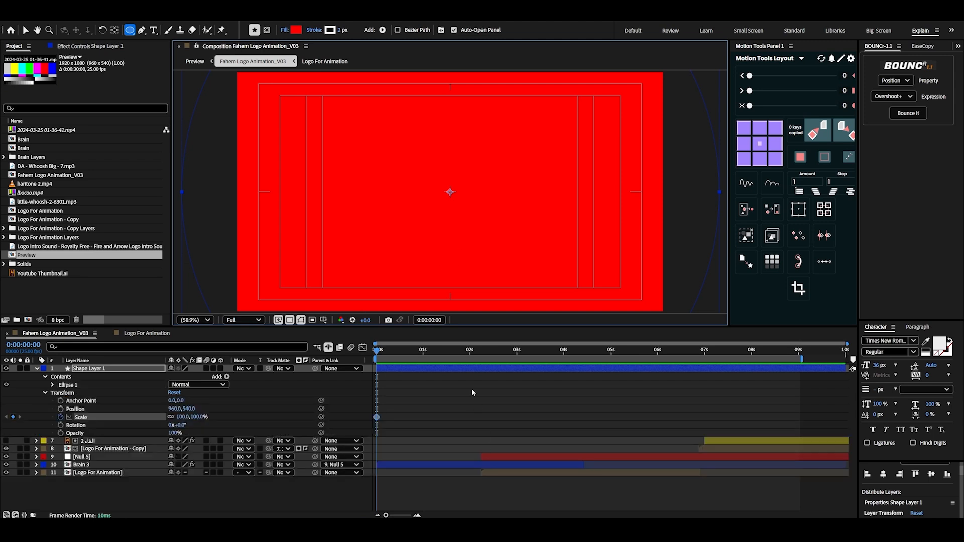
click(470, 351)
key(alt+shift+s)
key(Home)
click(199, 417)
text(0)
key(Return)
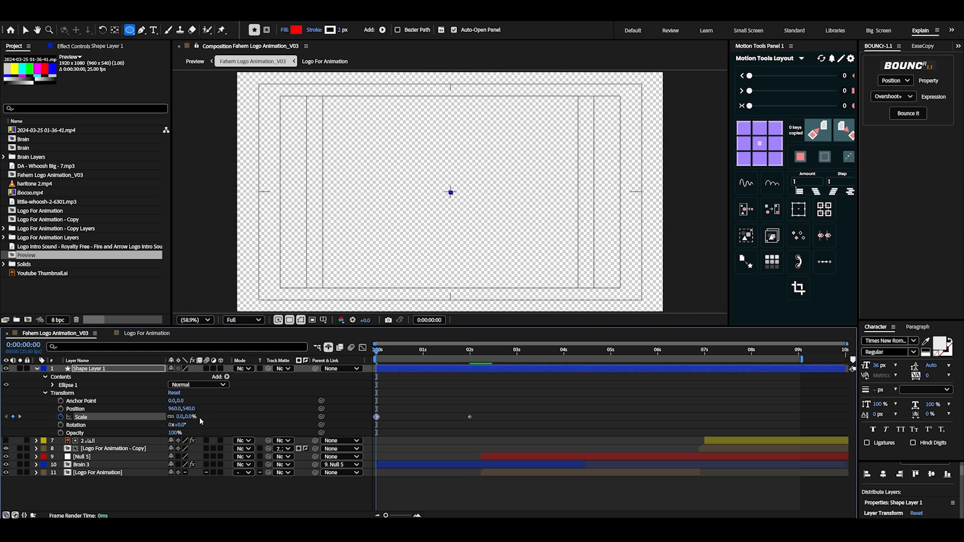
- Apply Easy Ease to both scale keyframes and set their combined in and out easing to 81
drag(479, 408, 359, 439)
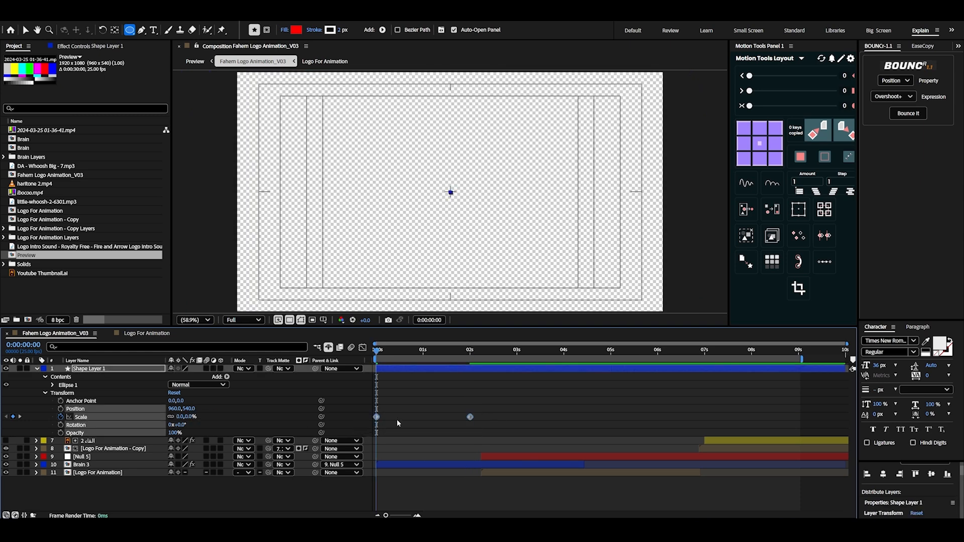
key(F9)
drag(824, 107, 819, 110)
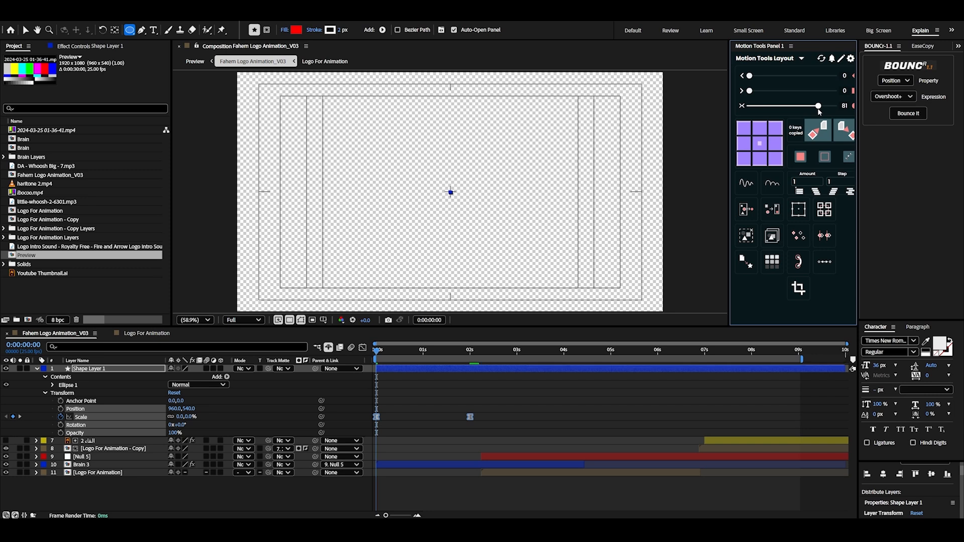
- Solo the circle layer and play its growing animation from the start
click(19, 369)
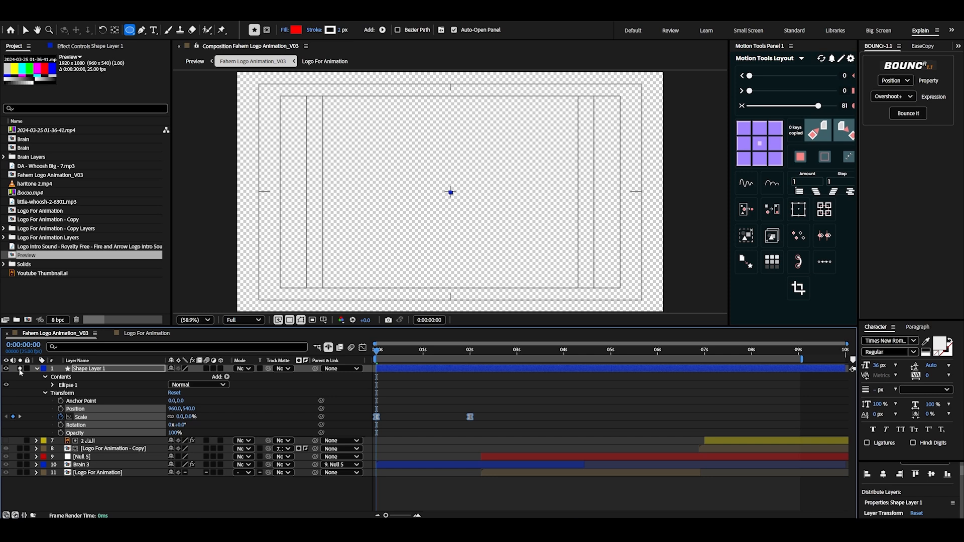
key(space)
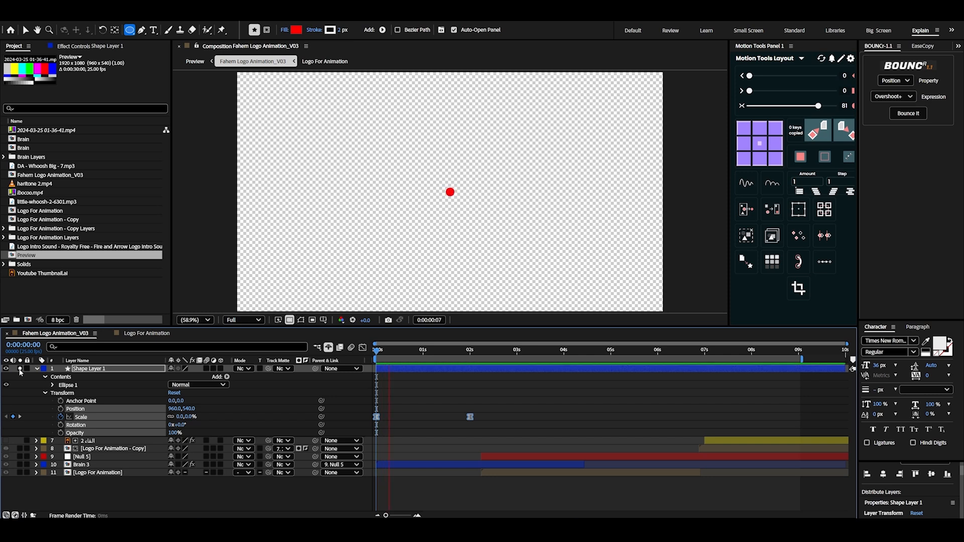
key(space)
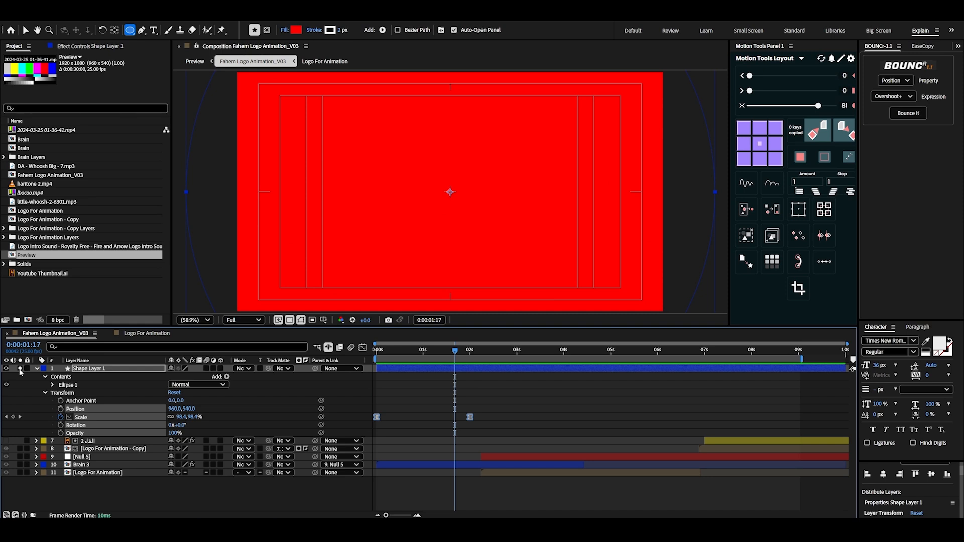
- Send the circle layer to the back of the layer stack and show it together with the other layers after 2 seconds
key(ctrl+shift+bracketleft)
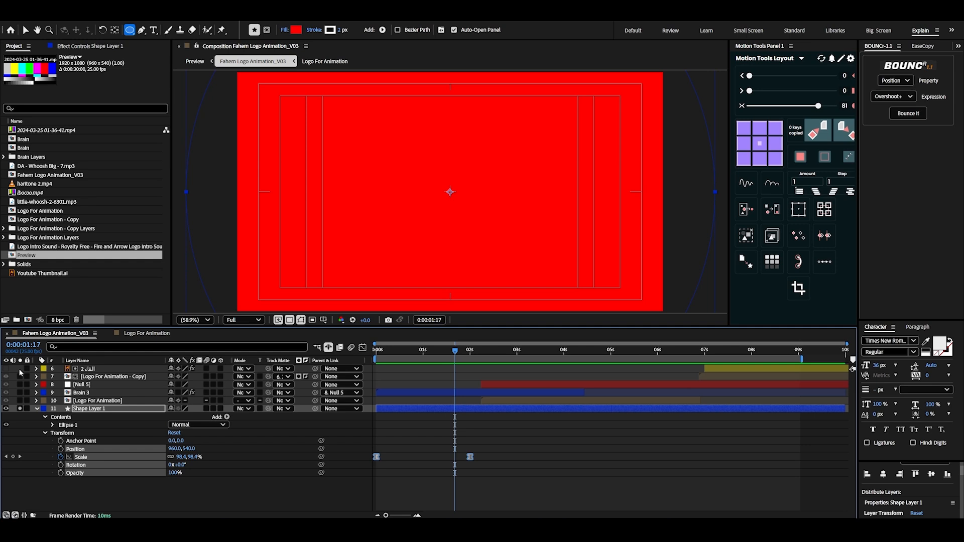
click(494, 350)
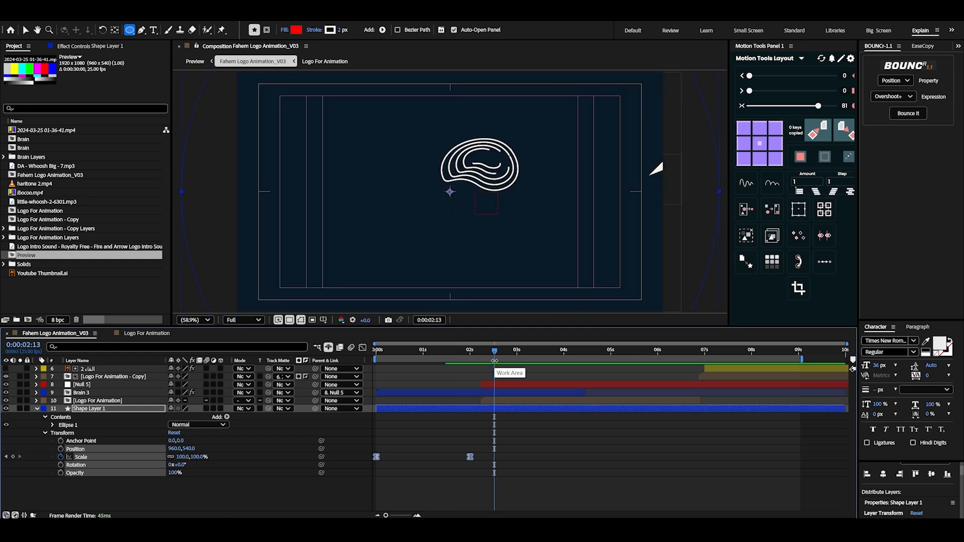
key(space)
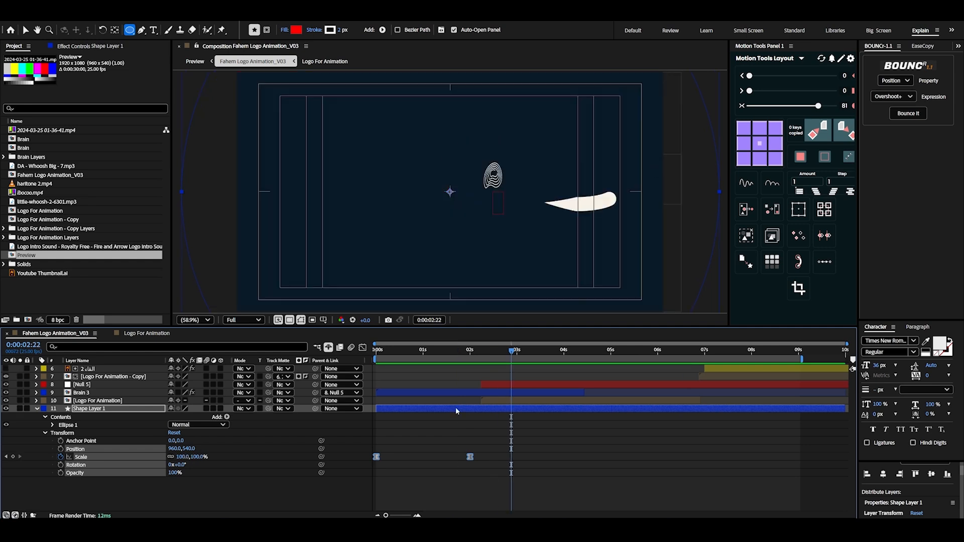
- Fill the circle with navy 091A29 sampled from the composition view and set its stroke to none
click(295, 30)
click(566, 257)
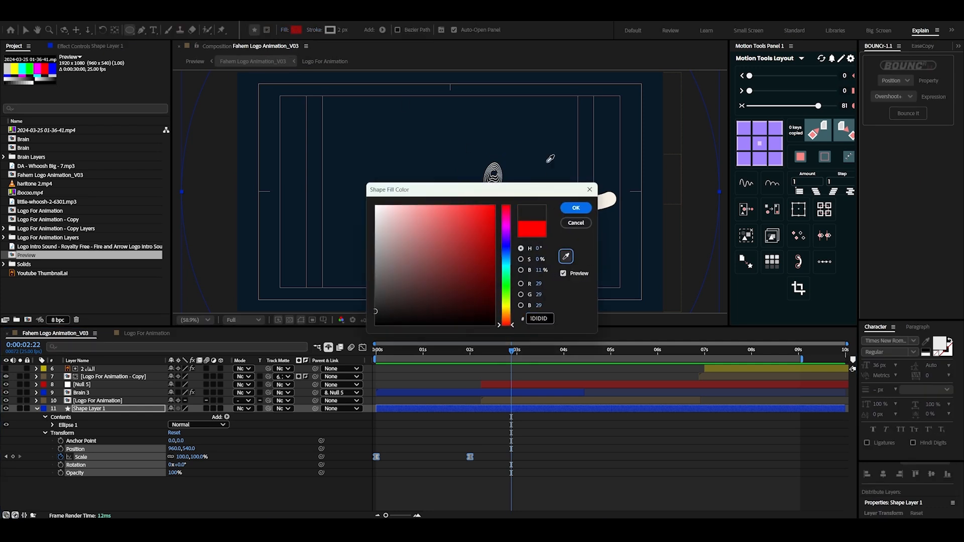
click(548, 160)
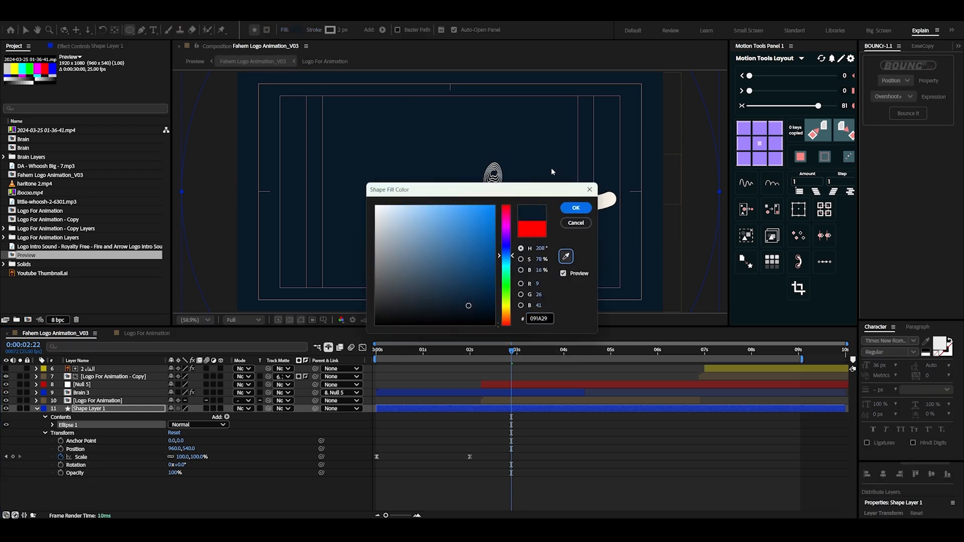
key(Return)
click(309, 31)
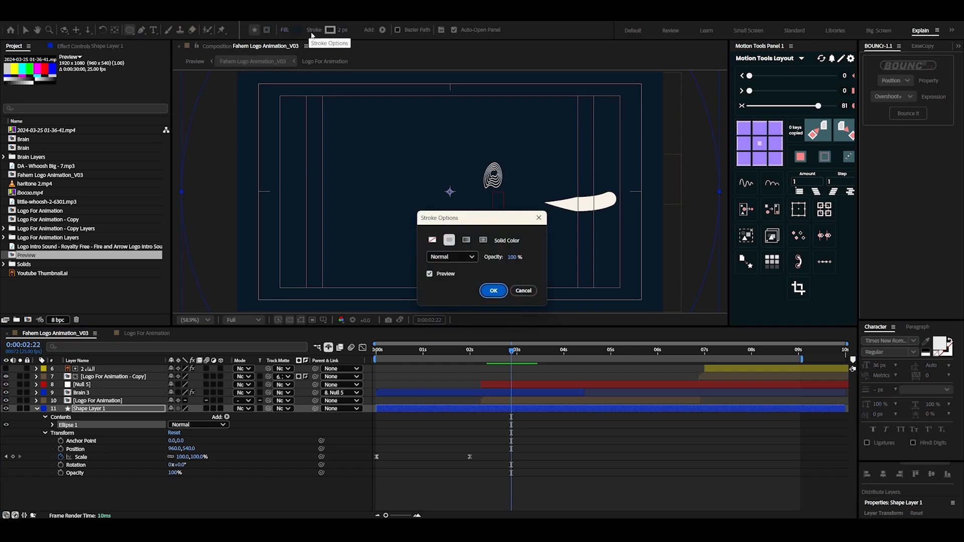
click(431, 240)
click(492, 290)
- Play the animation from the start to review the navy circle expanding behind the logo line art
drag(511, 350, 356, 358)
key(space)
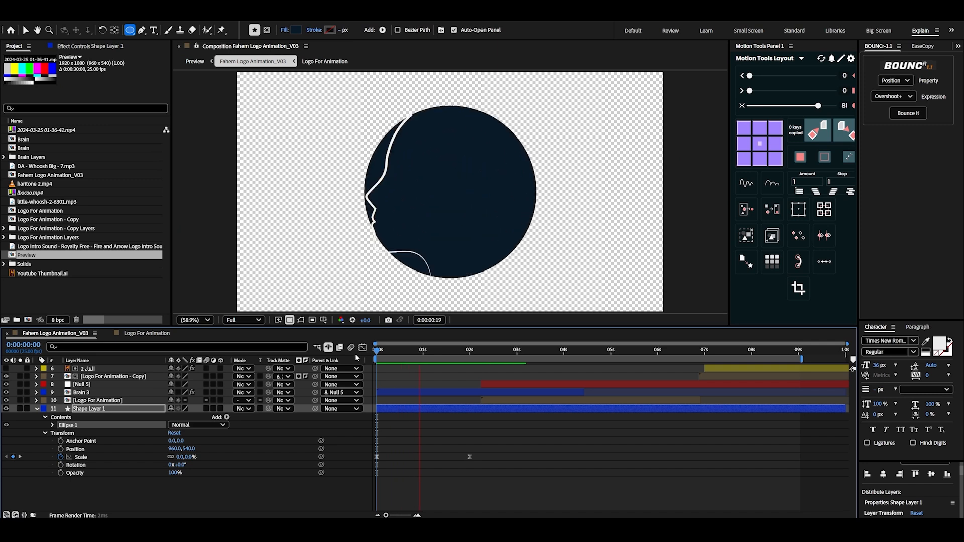
key(space)
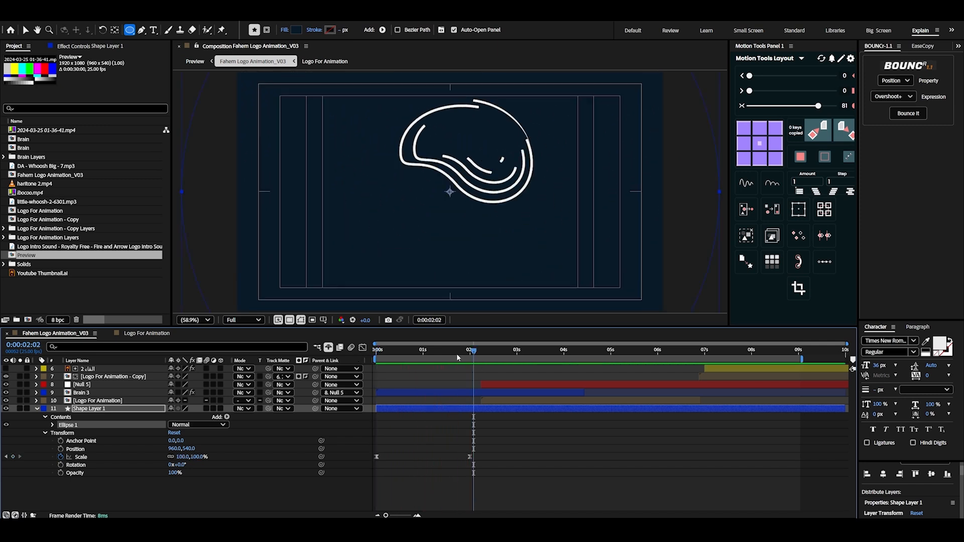
drag(454, 355, 435, 355)
- Turn off the transparency grid and check the circle's growth up to 0:00:00:12
drag(377, 353, 389, 354)
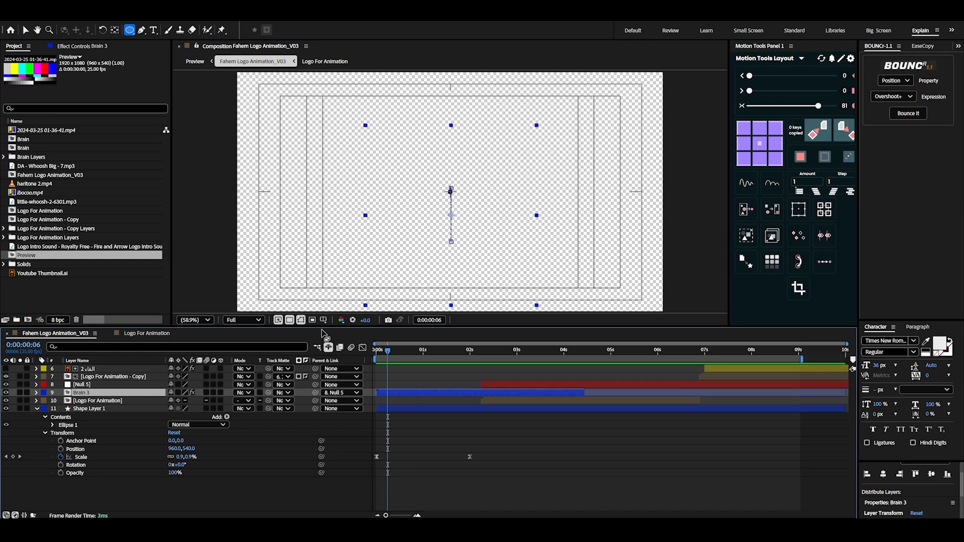
click(290, 320)
mouse_move(389, 351)
mouse_down()
mouse_move(427, 359)
mouse_move(399, 359)
mouse_up()
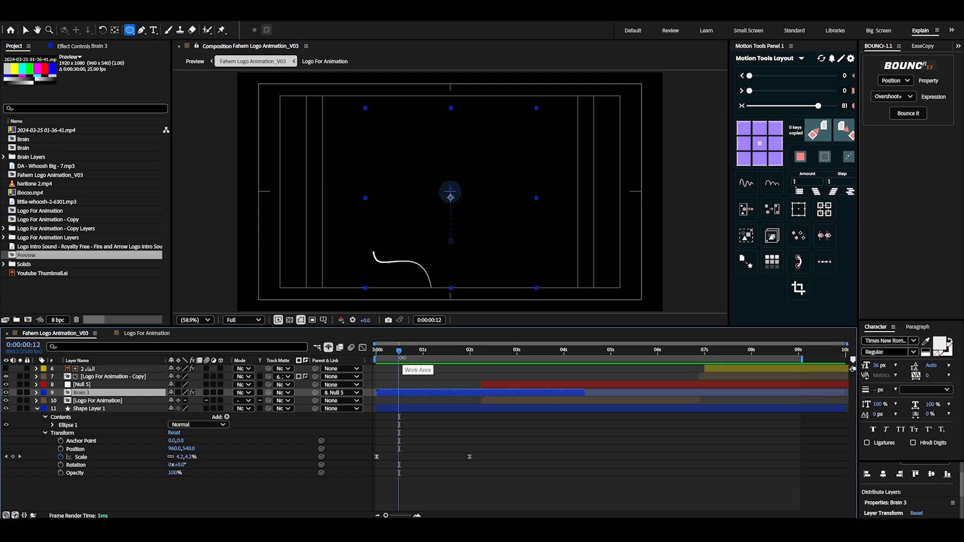
- Examine the logo zoom transition around 7 seconds with the keyframes of the Logo For Animation - Copy layer and the layer above it revealed
drag(399, 360, 692, 394)
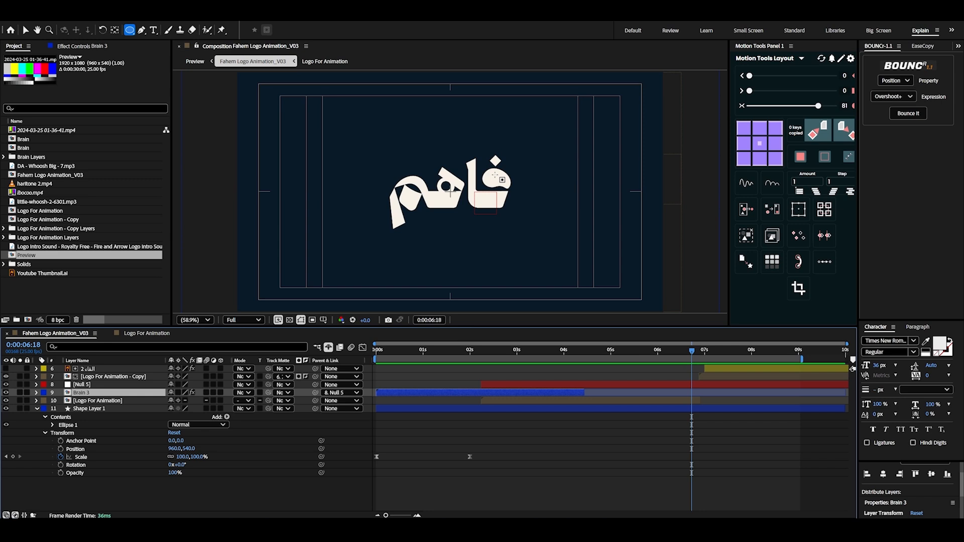
drag(695, 351, 713, 356)
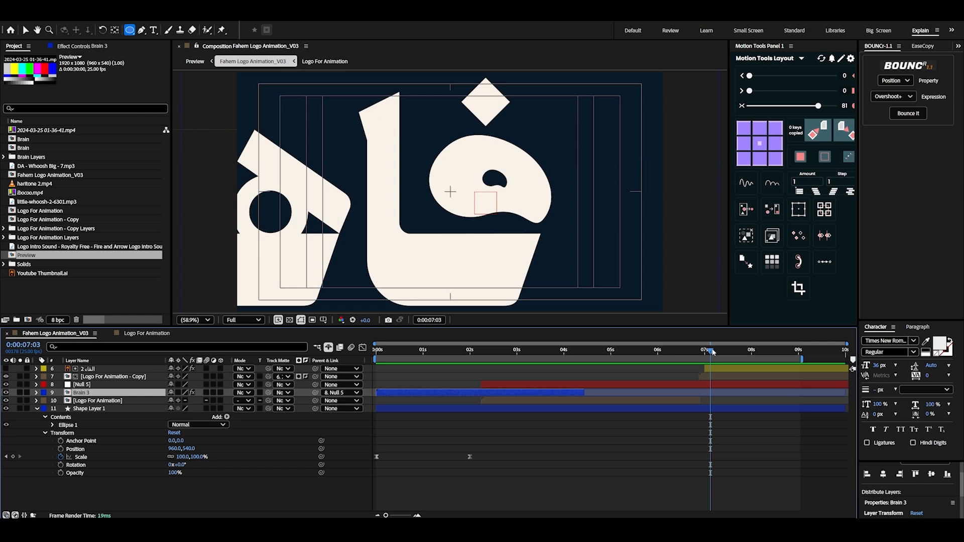
drag(712, 351, 699, 350)
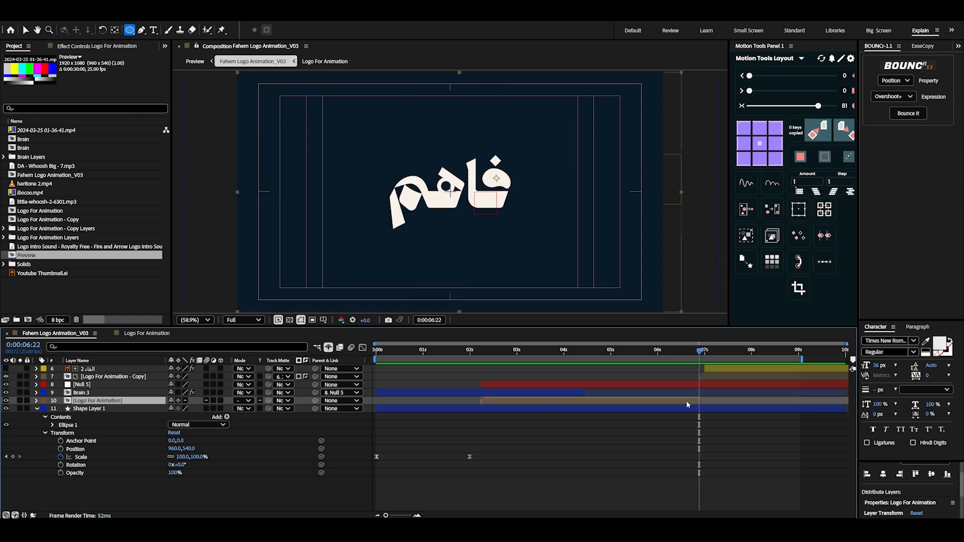
click(709, 377)
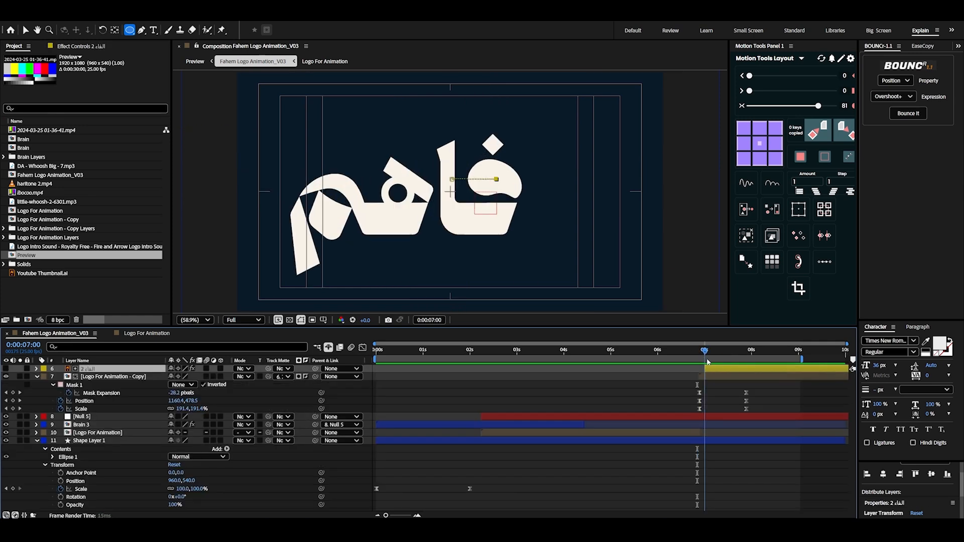
drag(707, 364, 729, 370)
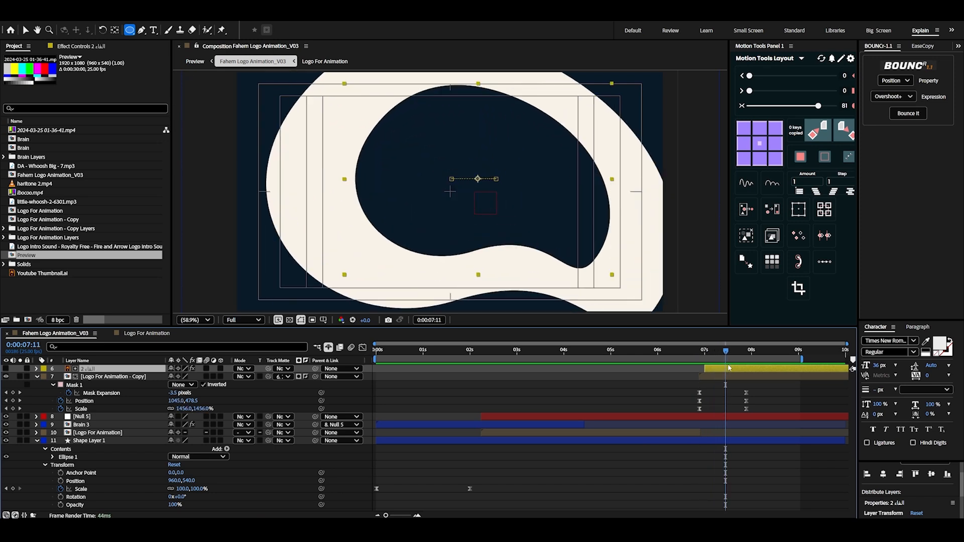
key(u)
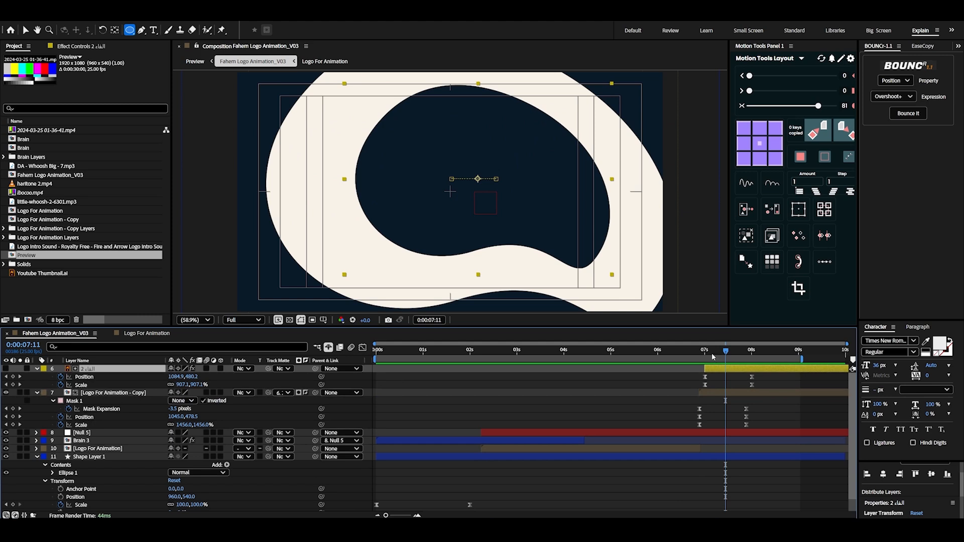
mouse_move(709, 356)
mouse_down()
mouse_move(730, 360)
mouse_move(717, 357)
mouse_up()
- Set the Logo For Animation - Copy layer to No Matte and check the zoom at 0:00:07:10
click(115, 394)
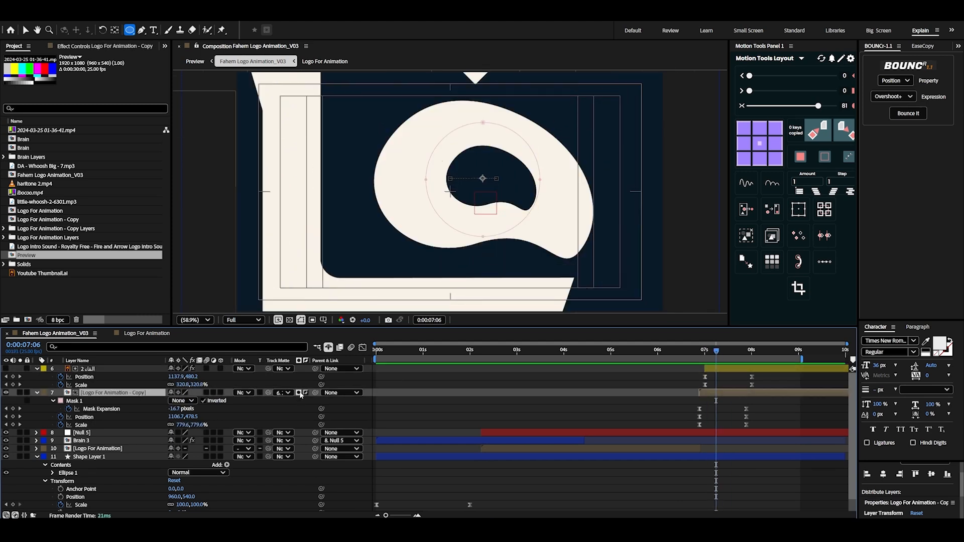
click(283, 393)
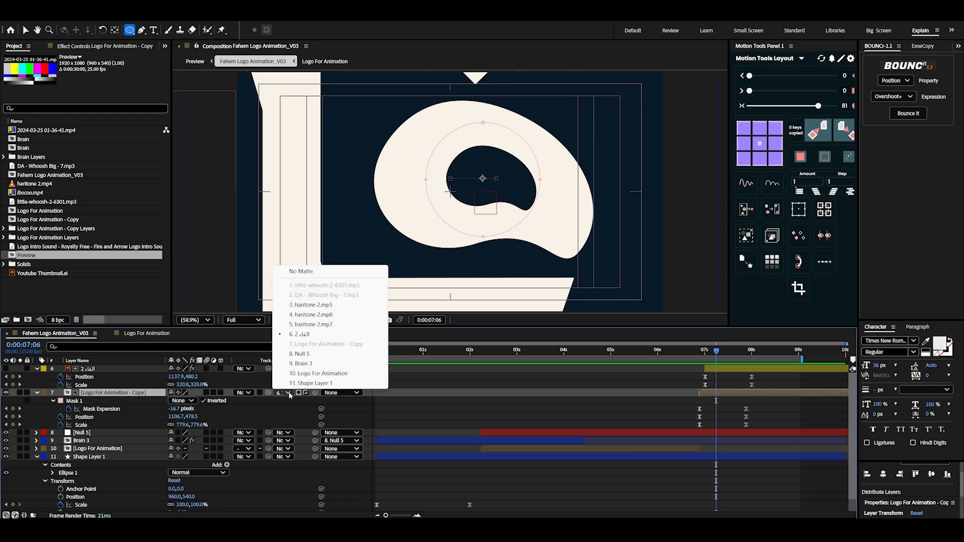
click(304, 275)
drag(715, 358, 724, 361)
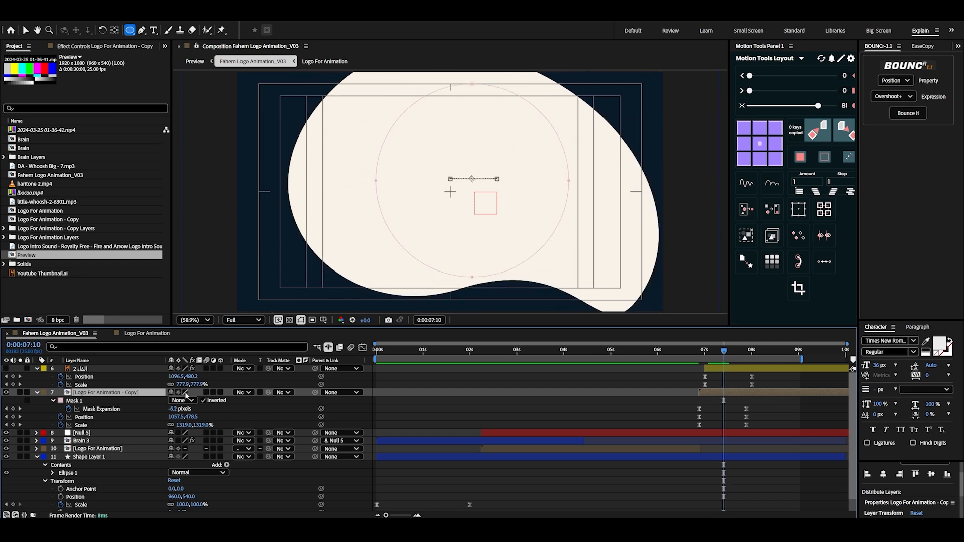
- Make the Logo For Animation - Copy layer 3D, use the layer directly above as its inverted track matte, and check 0:00:07:19
click(220, 393)
drag(267, 394, 159, 374)
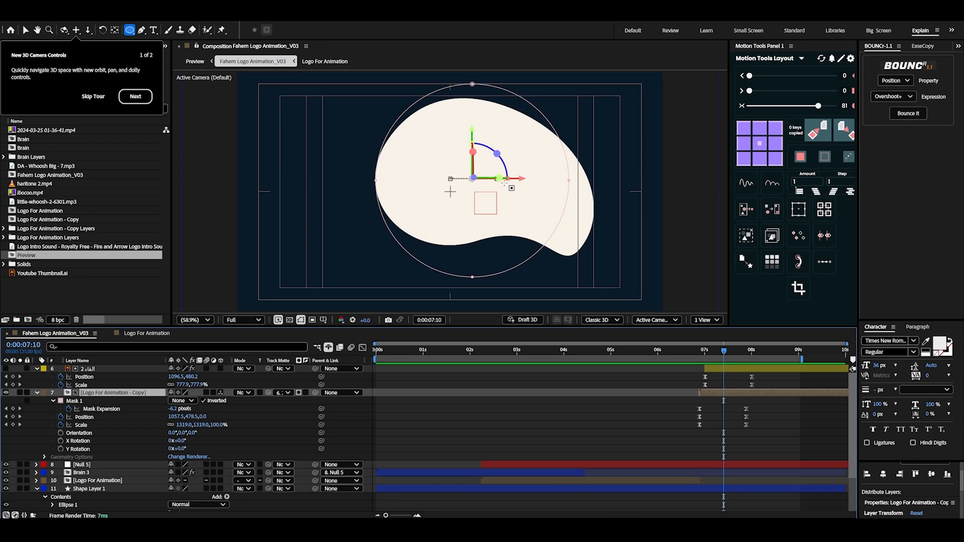
click(306, 393)
drag(724, 352, 740, 354)
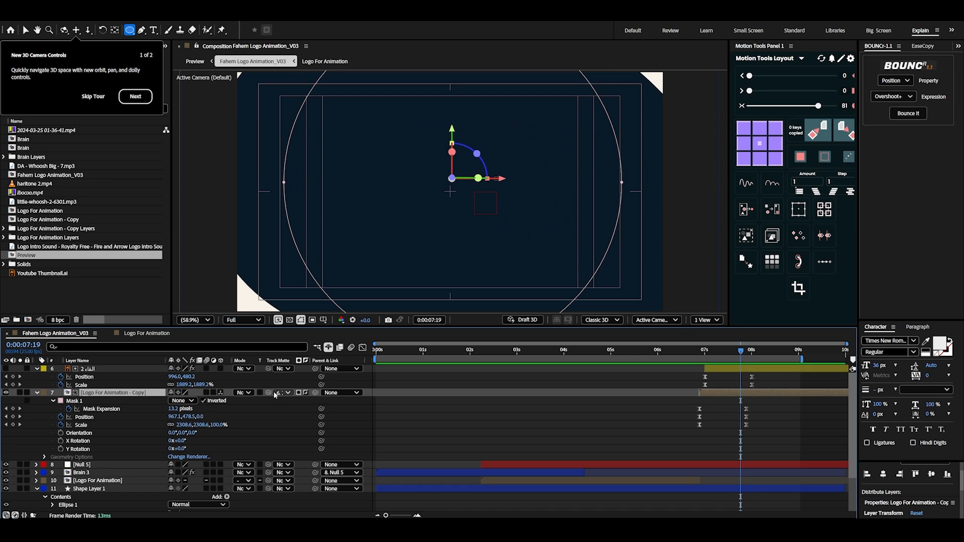
key(F2)
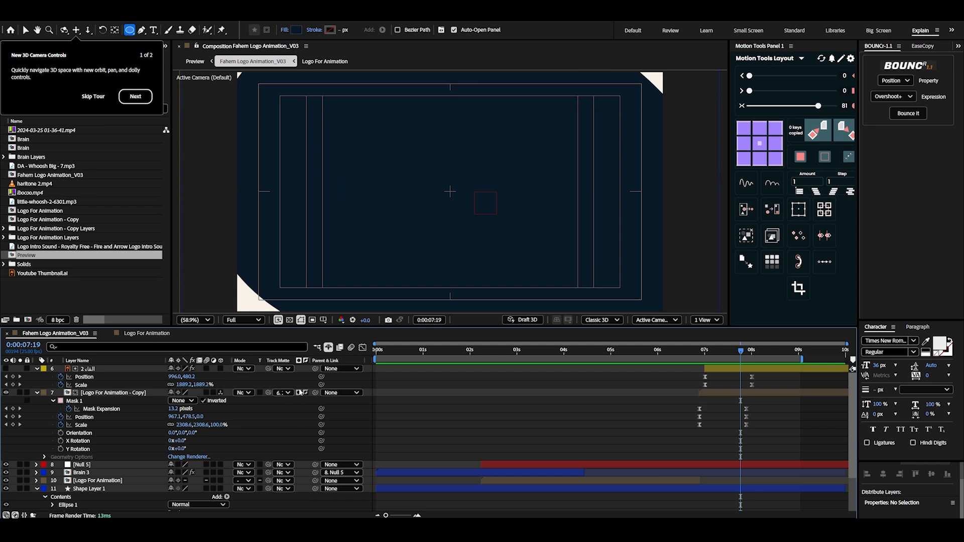